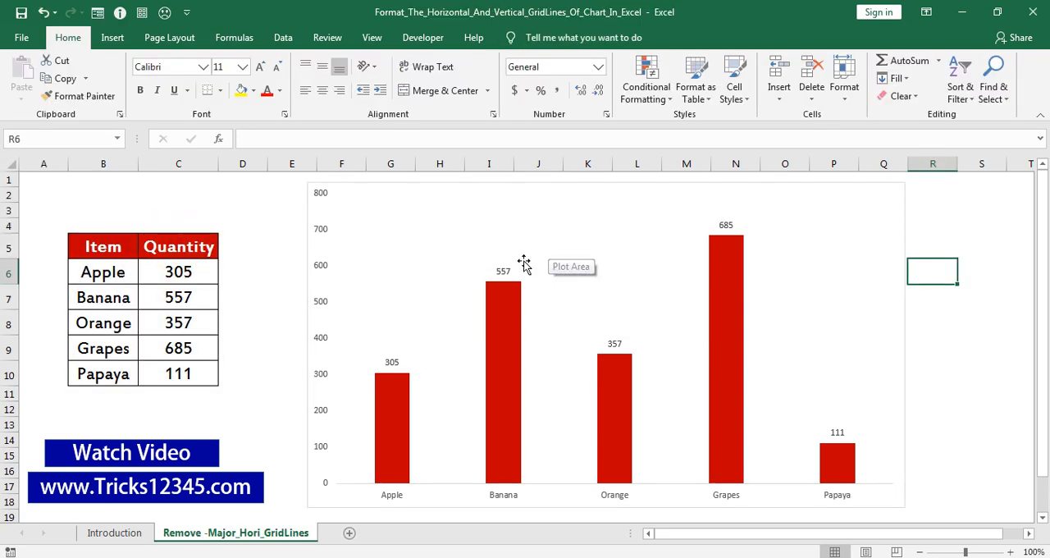
Create a copy of the Remove -Major_Hori_GridLines sheet and place it before the original sheet
{"action": "right_click", "coordinate": [283, 535]}
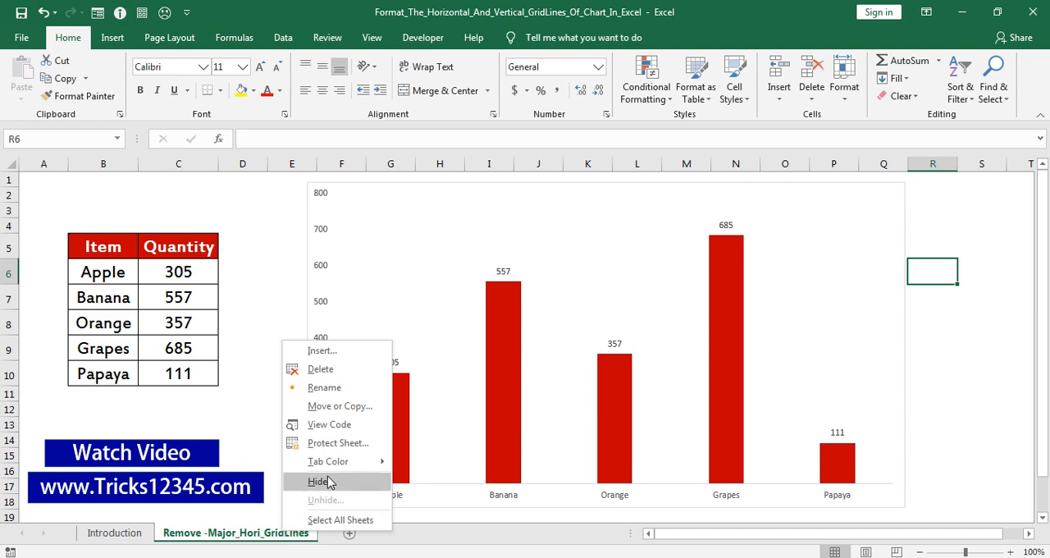
{"action": "left_click", "coordinate": [339, 406]}
{"action": "left_click", "coordinate": [222, 394]}
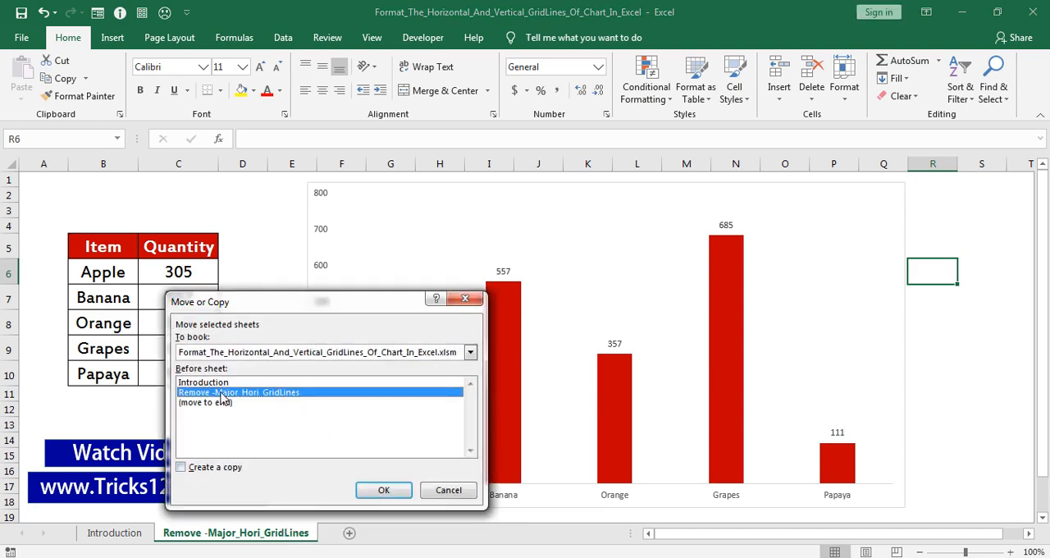
{"action": "left_click", "coordinate": [182, 468]}
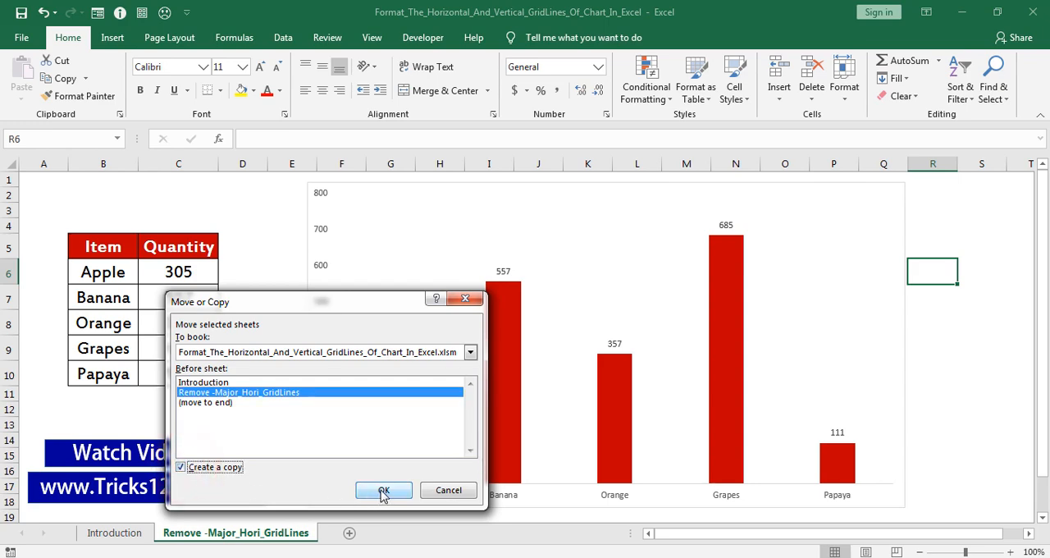
{"action": "left_click", "coordinate": [383, 490]}
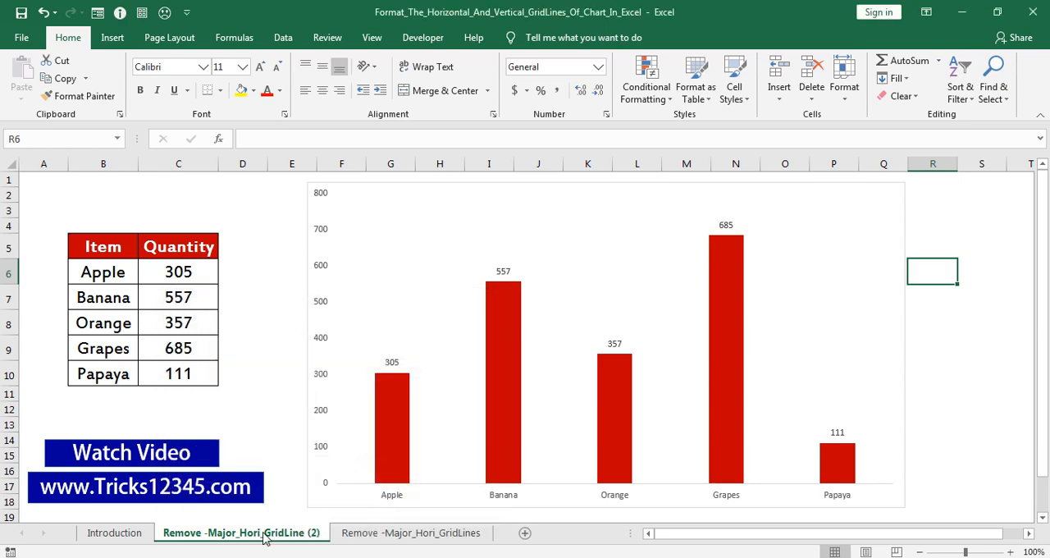
Add primary major vertical gridlines to the column chart on the copied sheet
{"action": "left_click", "coordinate": [384, 216]}
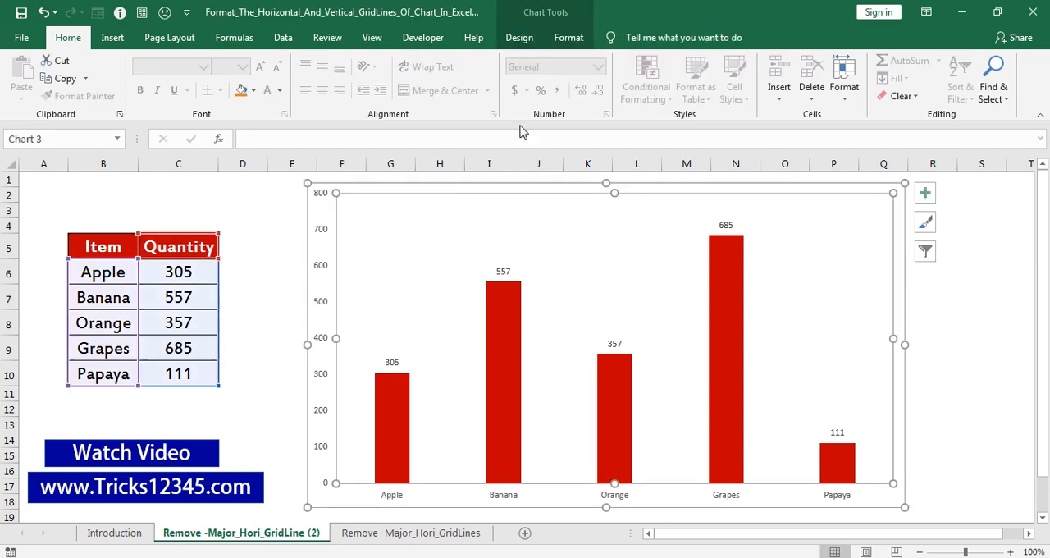
{"action": "left_click", "coordinate": [519, 38]}
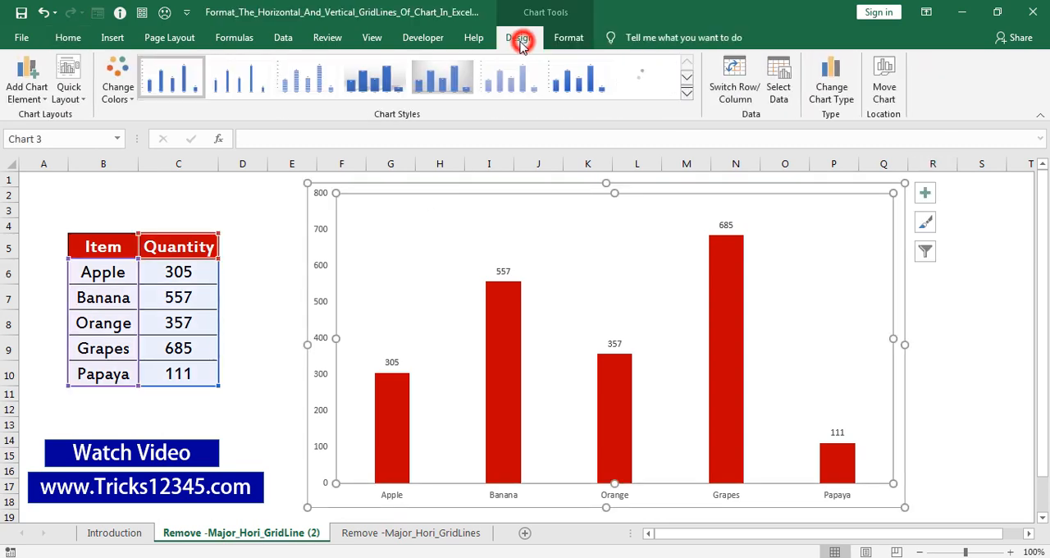
{"action": "left_click", "coordinate": [39, 98]}
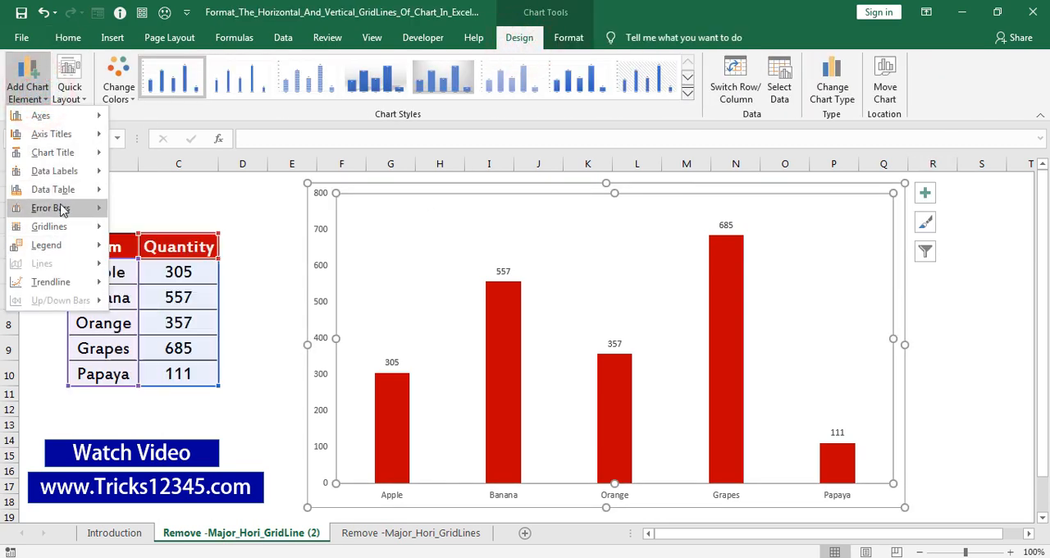
{"action": "mouse_move", "coordinate": [59, 227]}
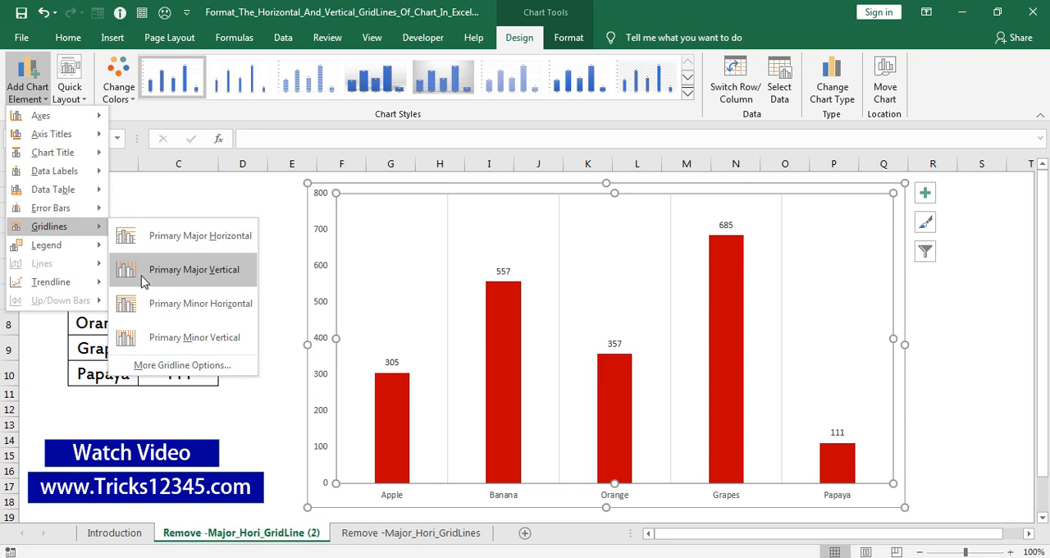
{"action": "left_click", "coordinate": [141, 276]}
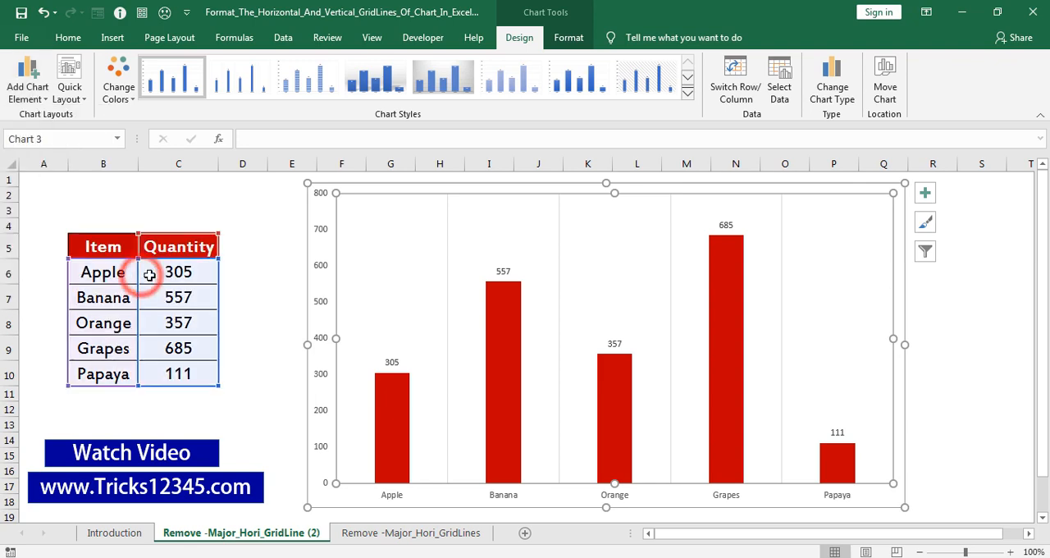
{"action": "left_click", "coordinate": [265, 272]}
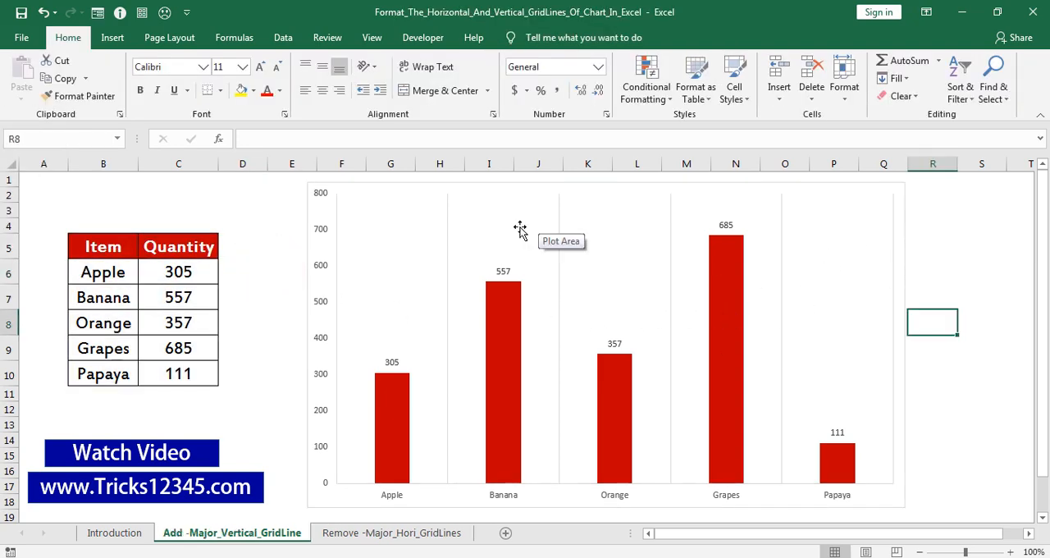
{"action": "left_click", "coordinate": [960, 237]}
{"action": "key", "text": "Down"}
{"action": "key", "text": "Down"}
{"action": "key", "text": "Down"}
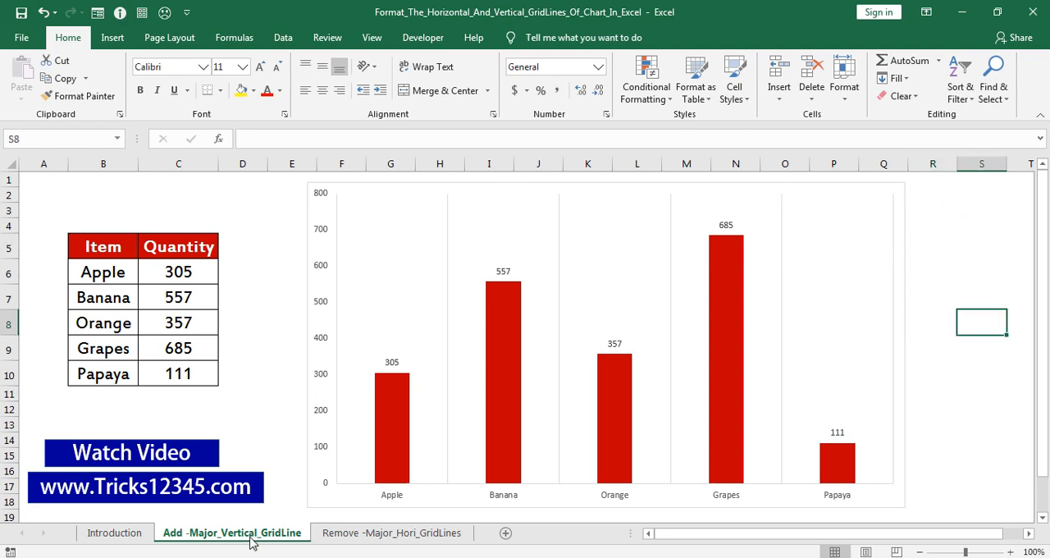
Create another copy of the Remove -Major_Hori_GridLines sheet, placed directly before the original
{"action": "right_click", "coordinate": [252, 541]}
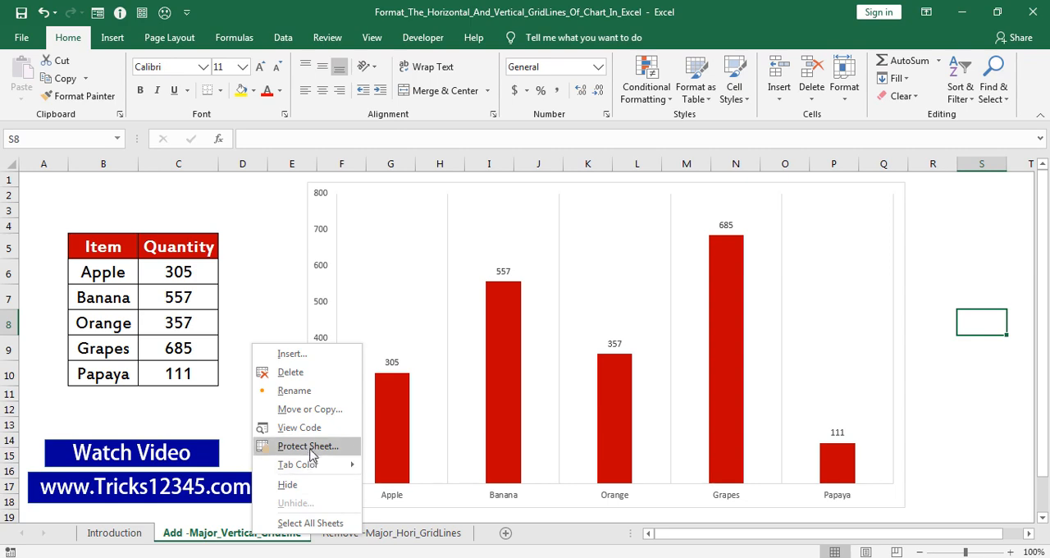
{"action": "left_click", "coordinate": [309, 410]}
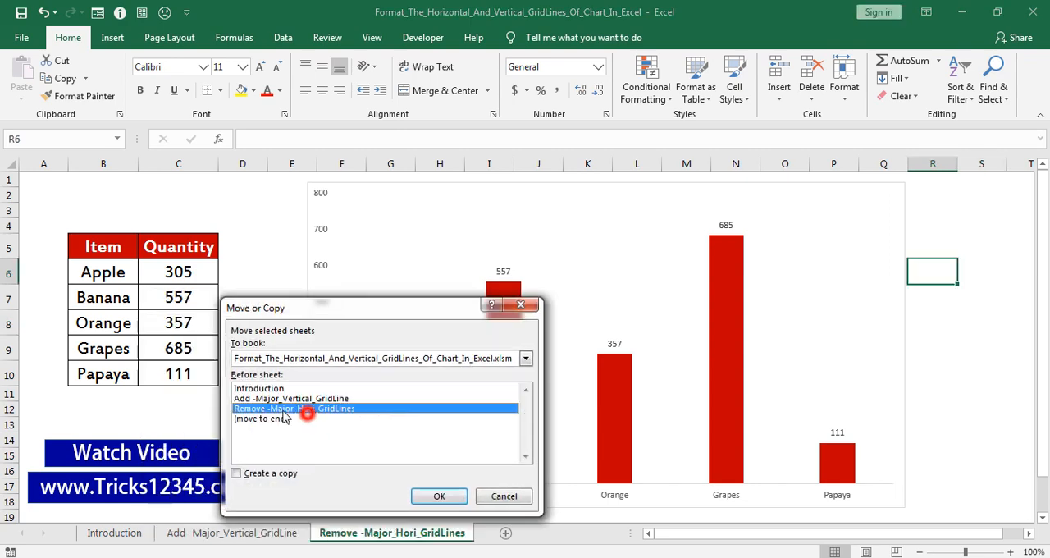
{"action": "left_click", "coordinate": [273, 403]}
{"action": "left_click", "coordinate": [244, 471]}
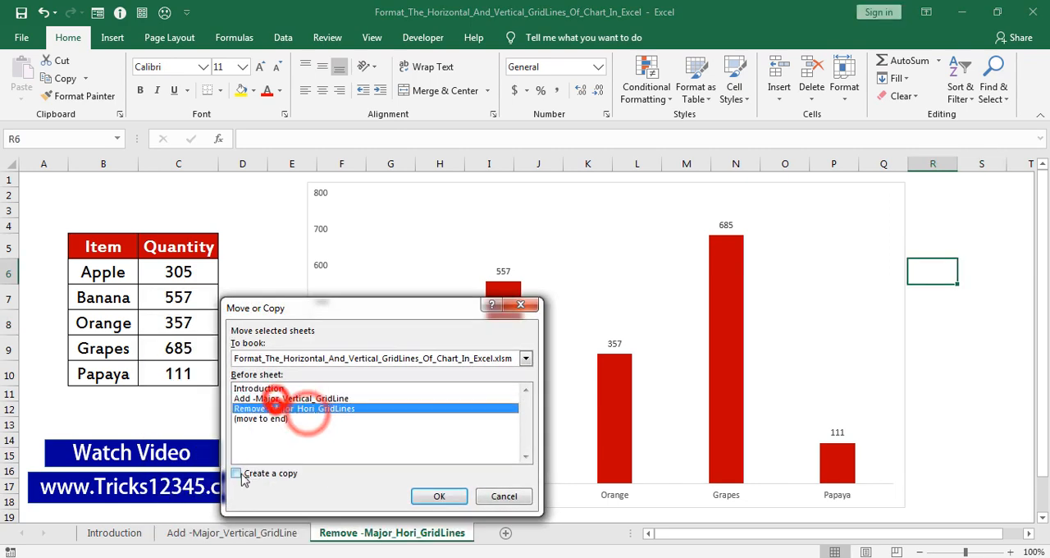
{"action": "left_click", "coordinate": [419, 494]}
Rename the newly copied sheet as Add Minor Grid Lines
{"action": "double_click", "coordinate": [397, 532]}
{"action": "type", "text": "Add Minor Grid Lines"}
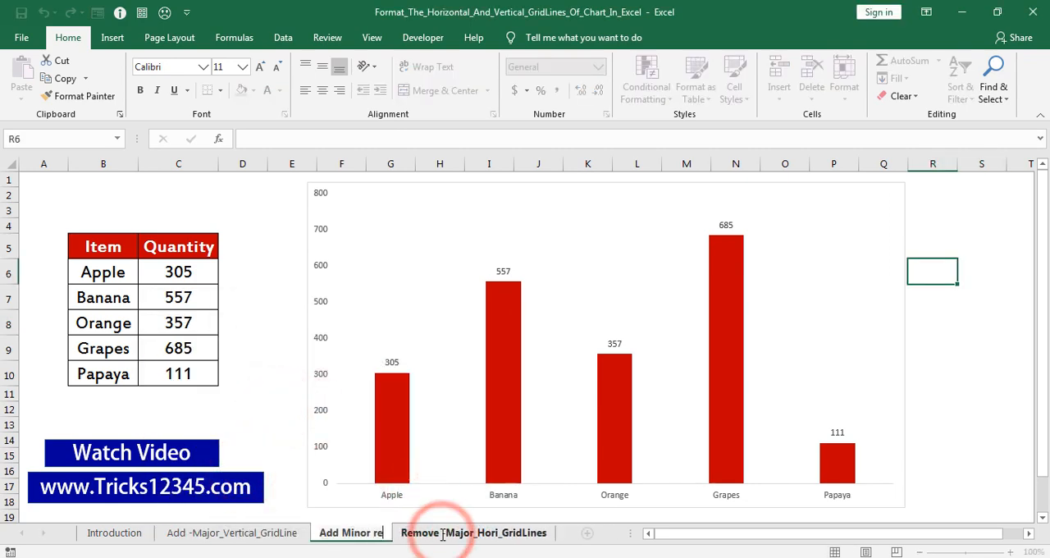
{"action": "key", "text": "Return"}
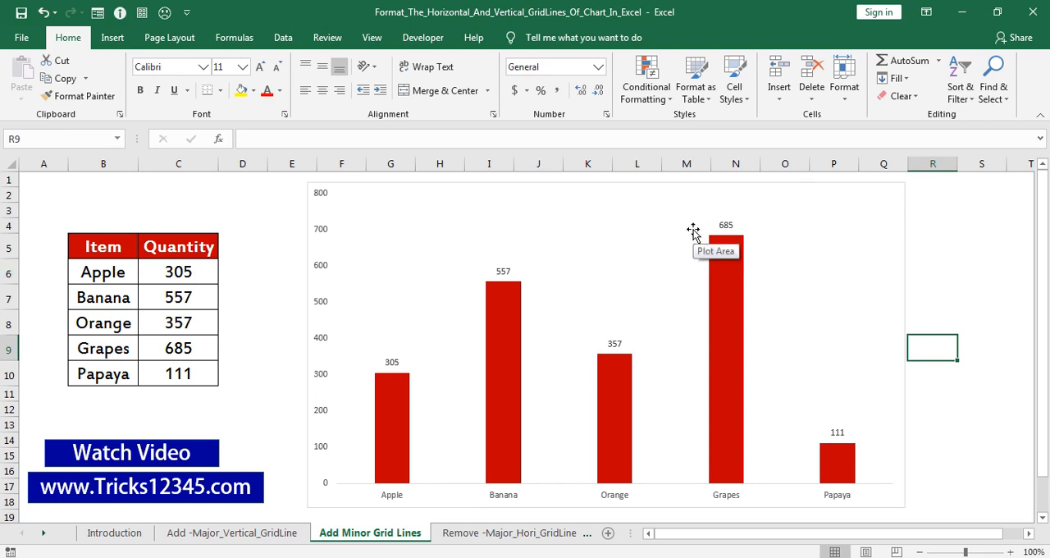
Add primary minor horizontal gridlines to the chart on the Add Minor Grid Lines sheet
{"action": "left_click", "coordinate": [559, 212]}
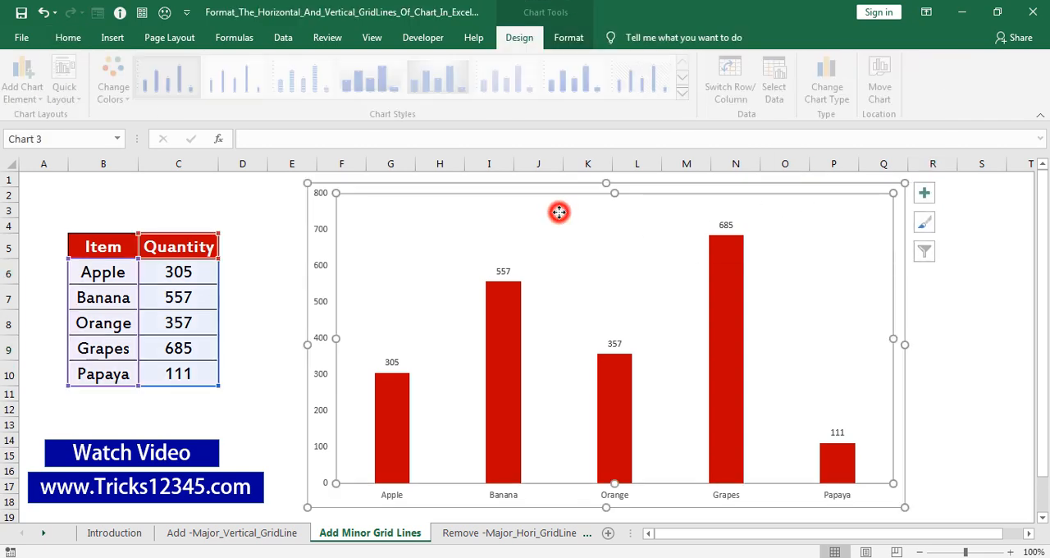
{"action": "left_click", "coordinate": [520, 38]}
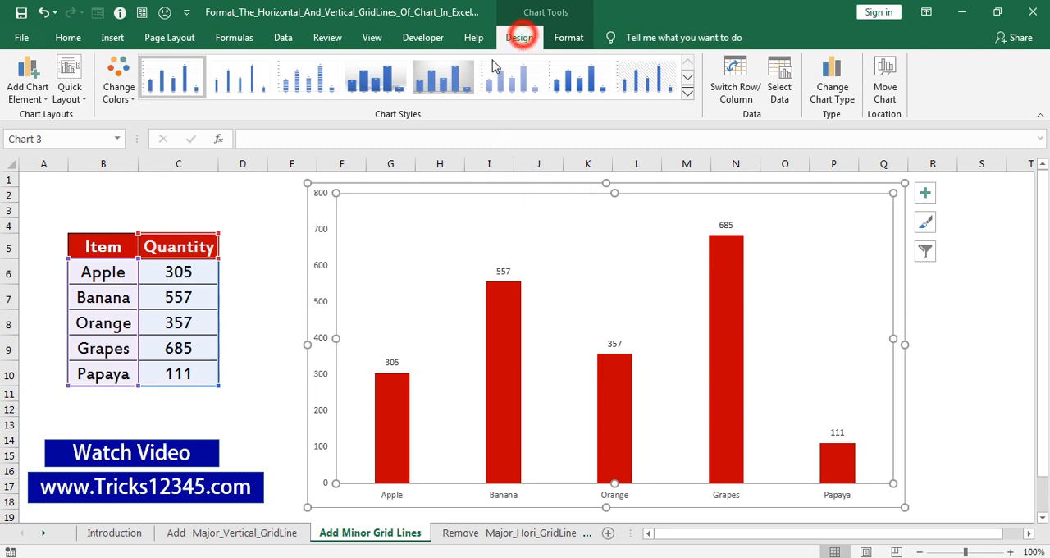
{"action": "left_click", "coordinate": [27, 94]}
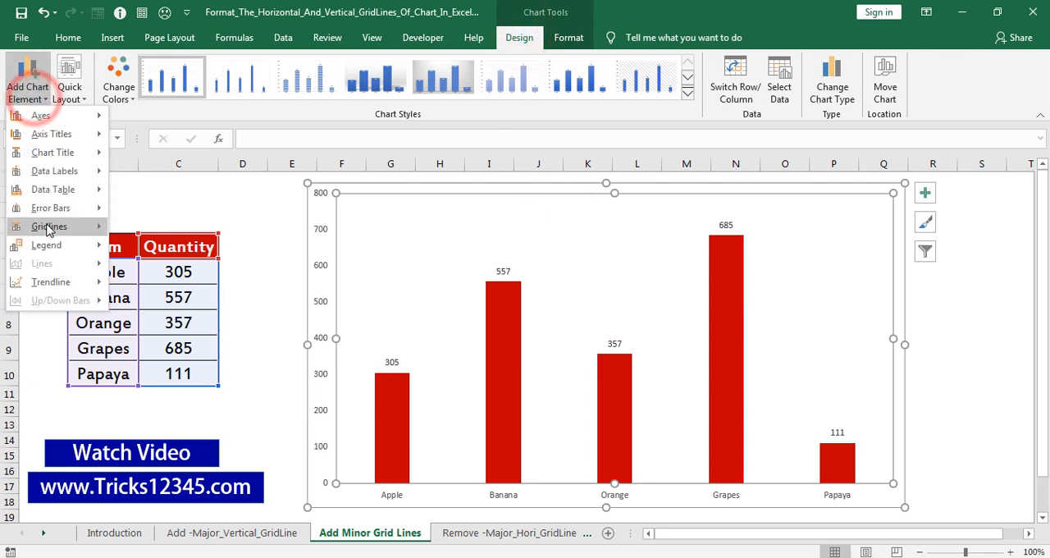
{"action": "mouse_move", "coordinate": [49, 227]}
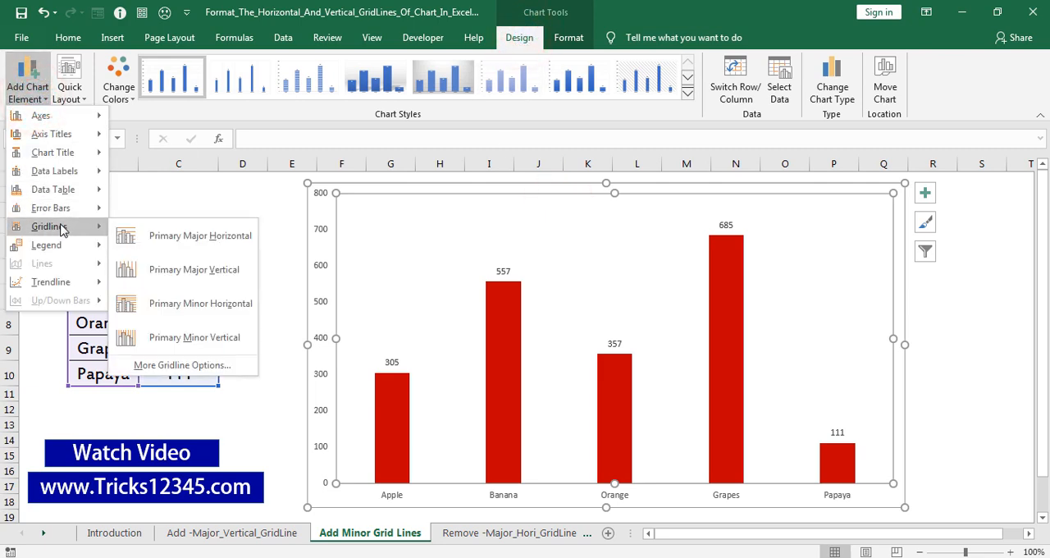
{"action": "left_click", "coordinate": [172, 315]}
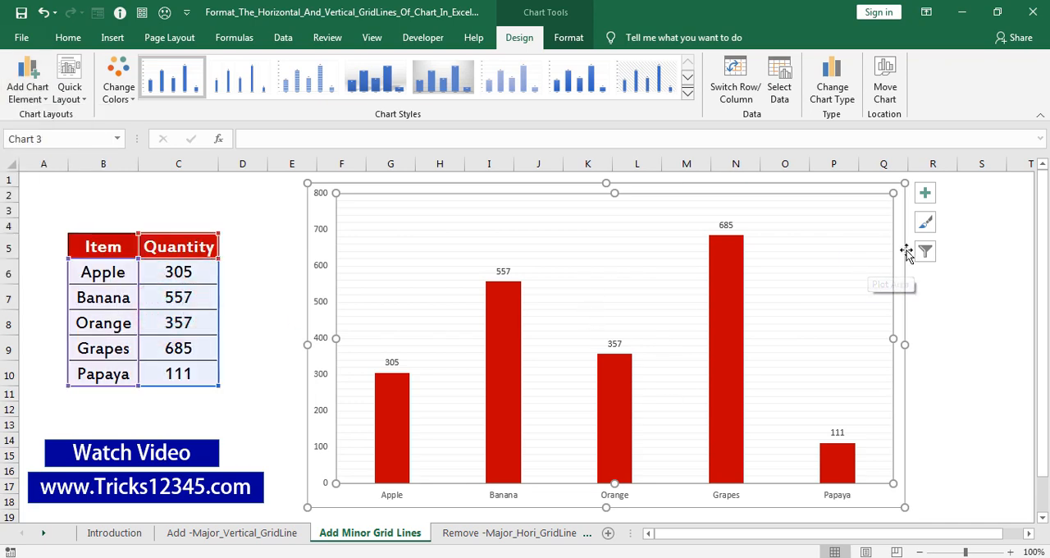
{"action": "left_click", "coordinate": [953, 281]}
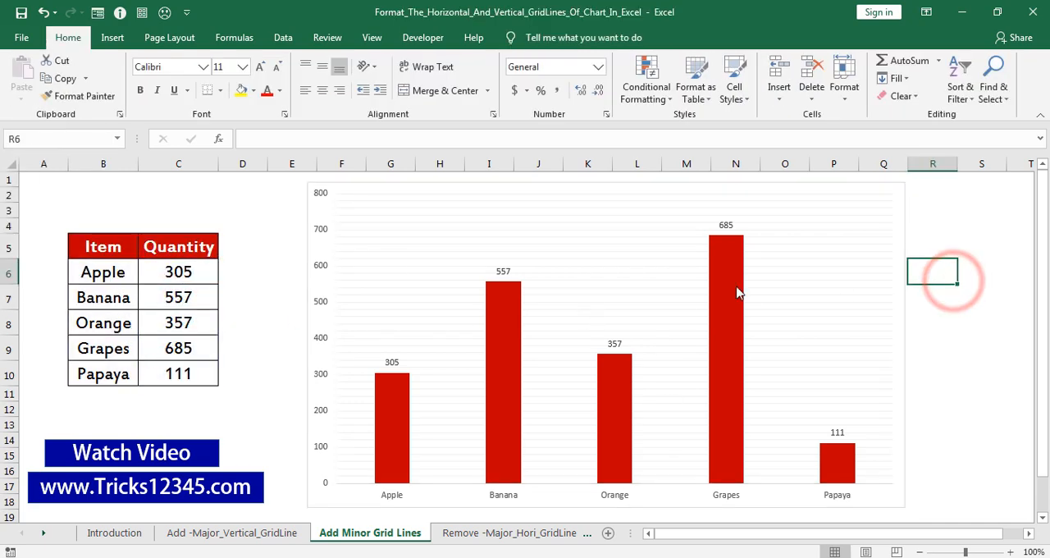
{"action": "left_click", "coordinate": [447, 236]}
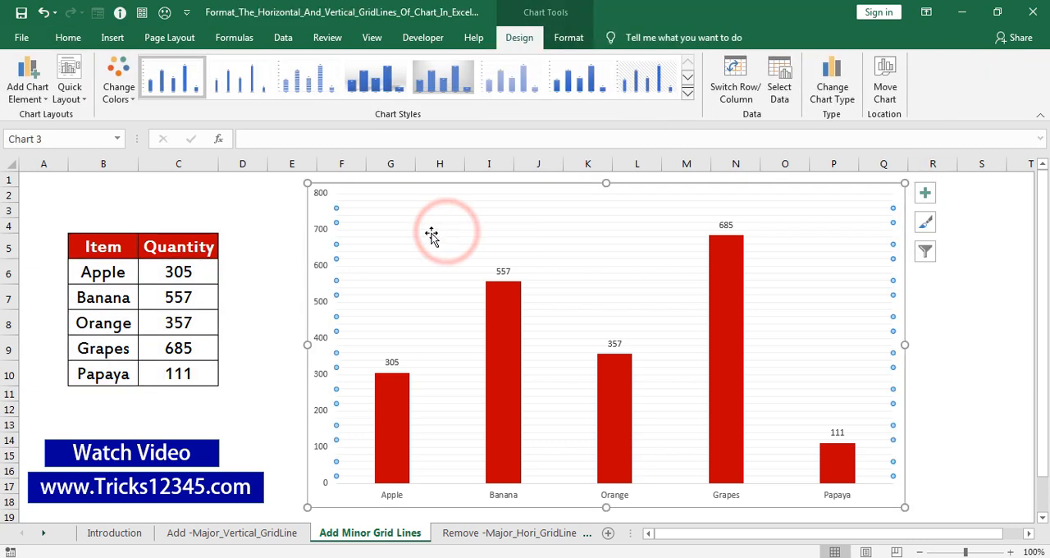
{"action": "left_click", "coordinate": [968, 297]}
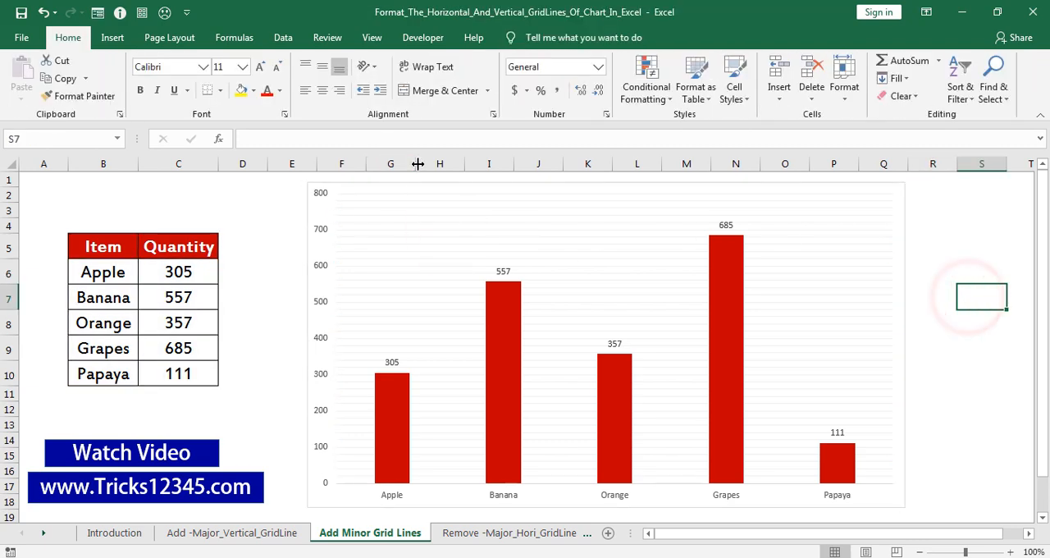
Add primary minor vertical gridlines to the same chart
{"action": "left_click", "coordinate": [454, 204]}
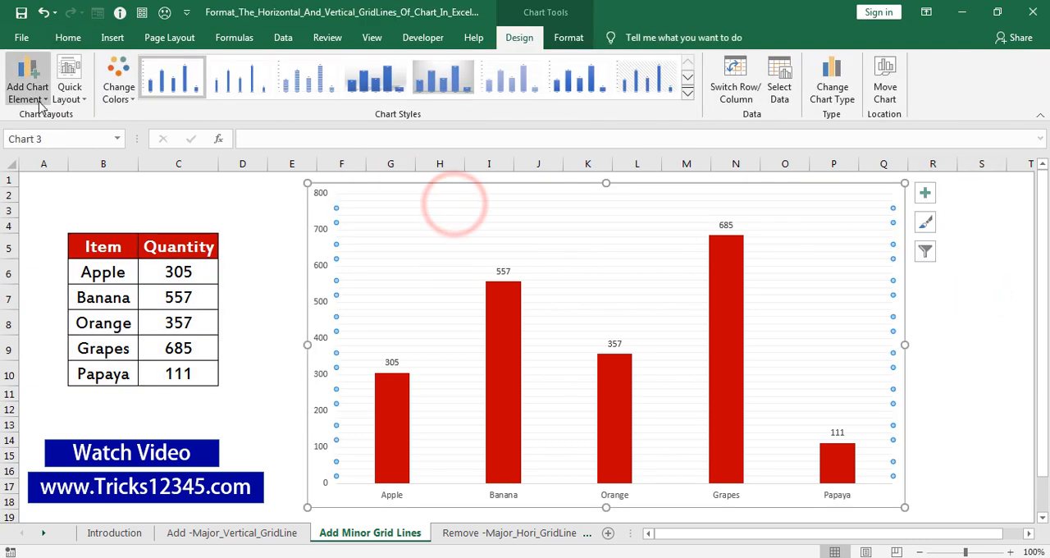
{"action": "left_click", "coordinate": [29, 87]}
{"action": "mouse_move", "coordinate": [33, 227]}
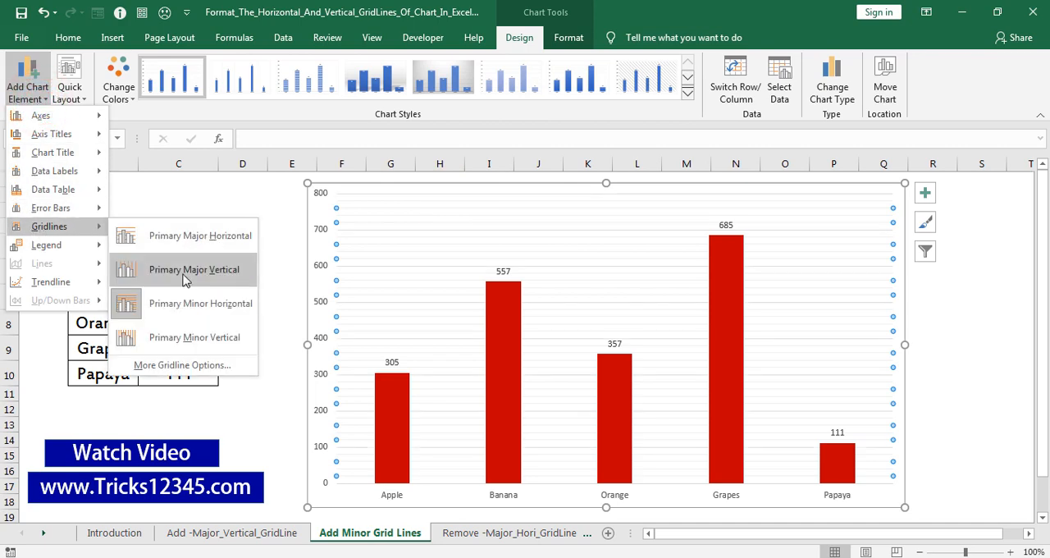
{"action": "left_click", "coordinate": [178, 340]}
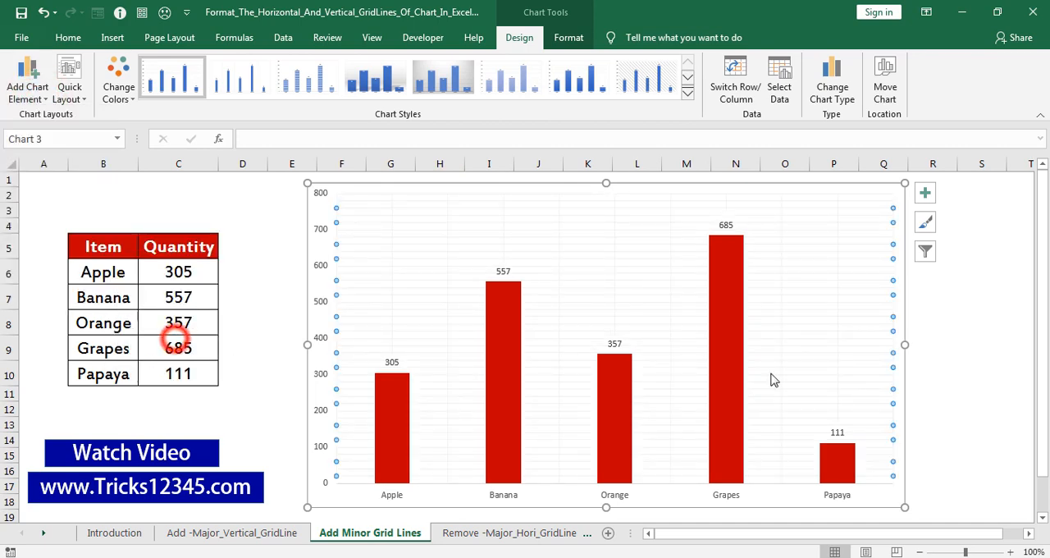
{"action": "left_click", "coordinate": [973, 340]}
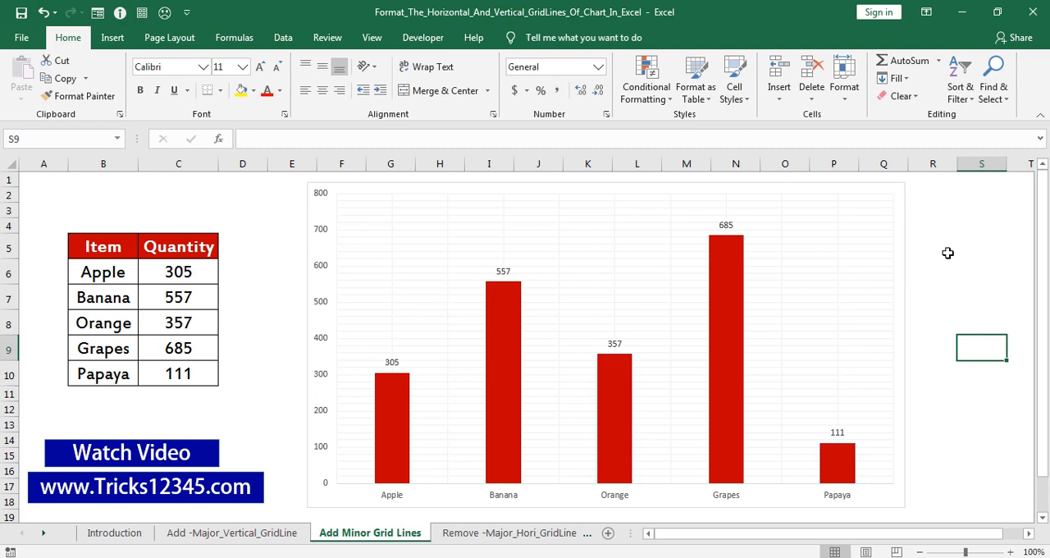
Open the detailed gridline options for the chart's minor horizontal gridlines and color the lines standard dark red
{"action": "left_click", "coordinate": [428, 220]}
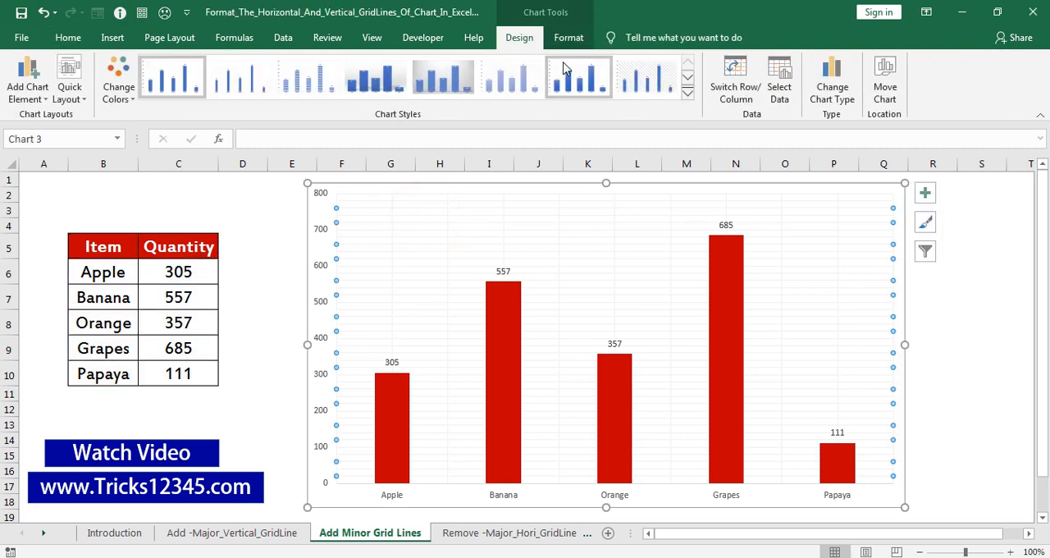
{"action": "left_click", "coordinate": [27, 91]}
{"action": "mouse_move", "coordinate": [24, 226]}
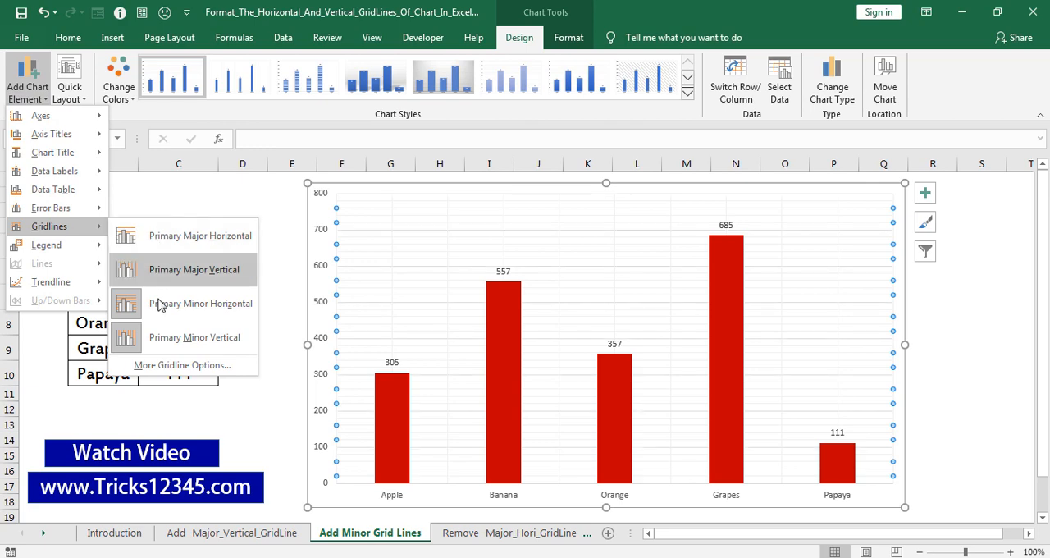
{"action": "left_click", "coordinate": [161, 365]}
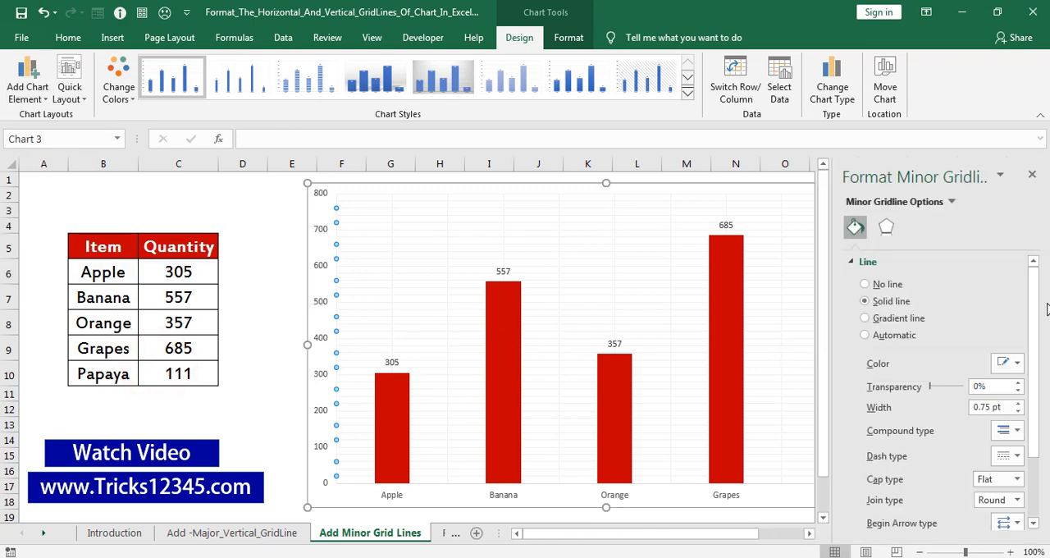
{"action": "left_click", "coordinate": [1017, 363]}
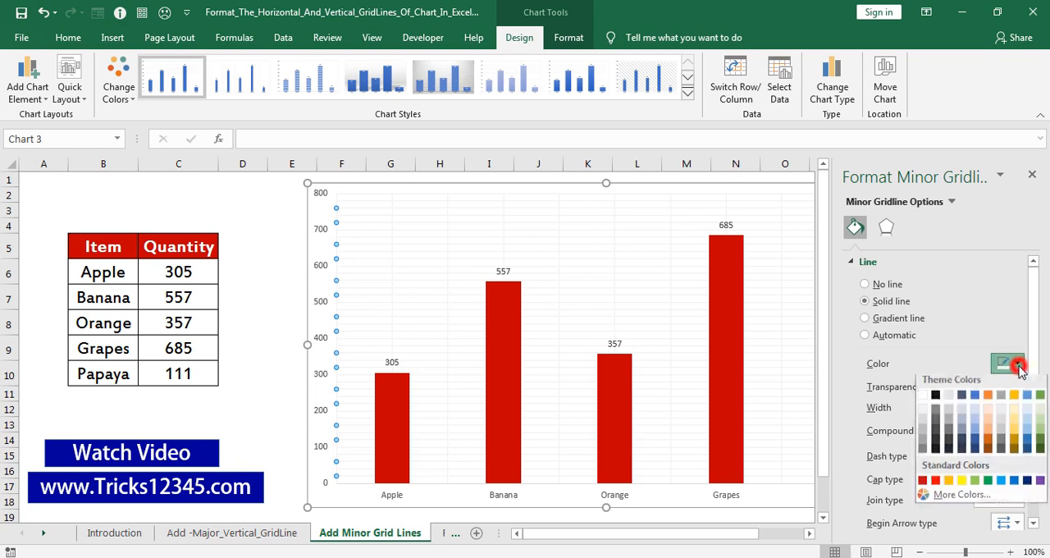
{"action": "left_click", "coordinate": [922, 485]}
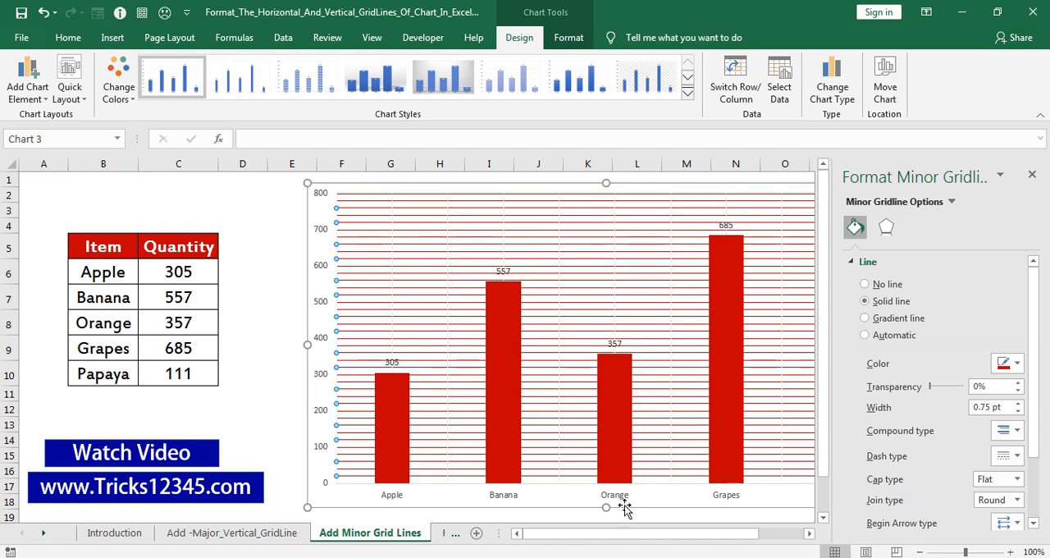
Change the minor horizontal gridlines' color to the darkest green theme shade
{"action": "left_click_drag", "start_coordinate": [570, 533], "coordinate": [607, 537]}
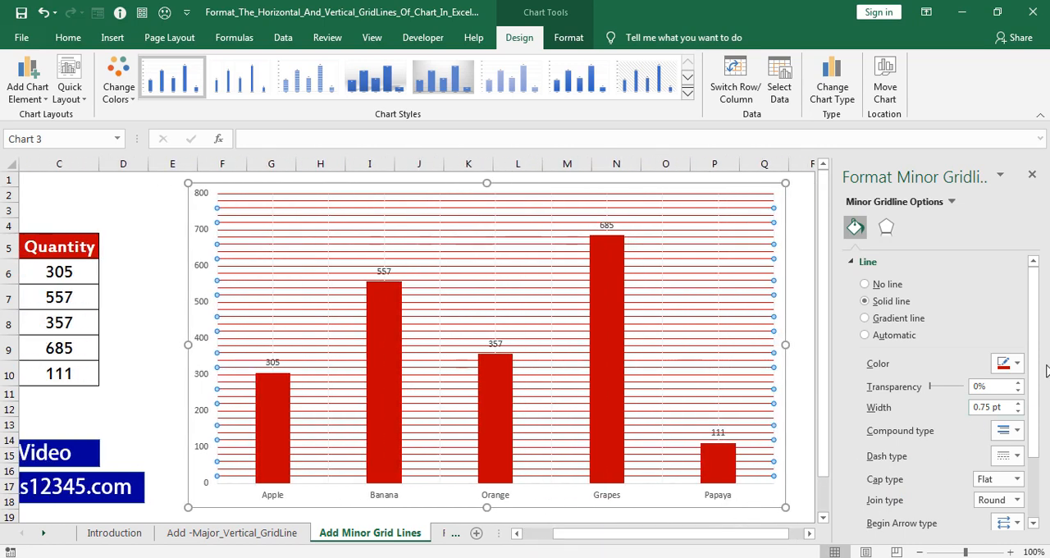
{"action": "left_click", "coordinate": [1017, 365]}
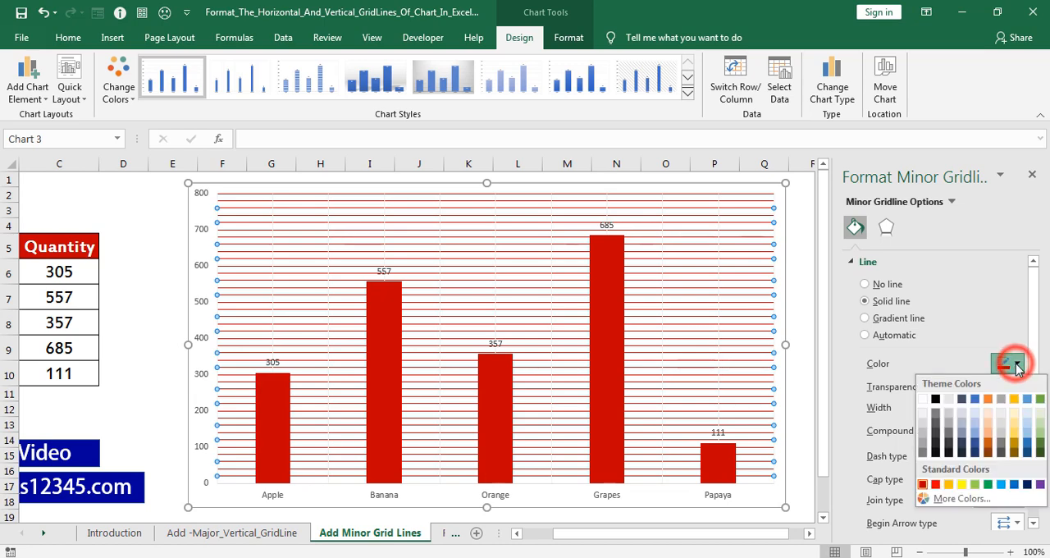
{"action": "left_click", "coordinate": [1040, 452]}
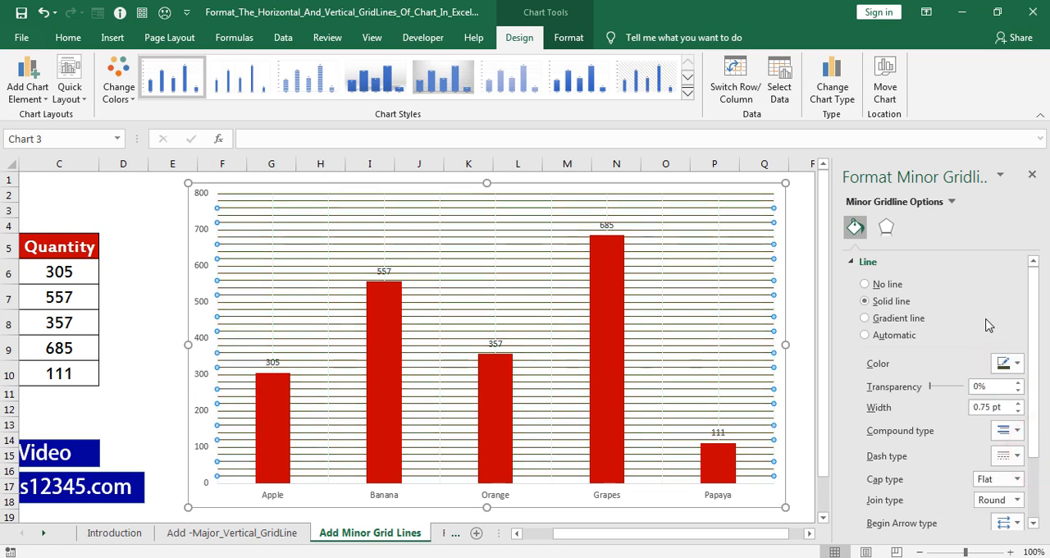
Set the line width of the chart's minor horizontal gridlines to 1.25 pt
{"action": "left_click", "coordinate": [1018, 402]}
{"action": "left_click", "coordinate": [1018, 402]}
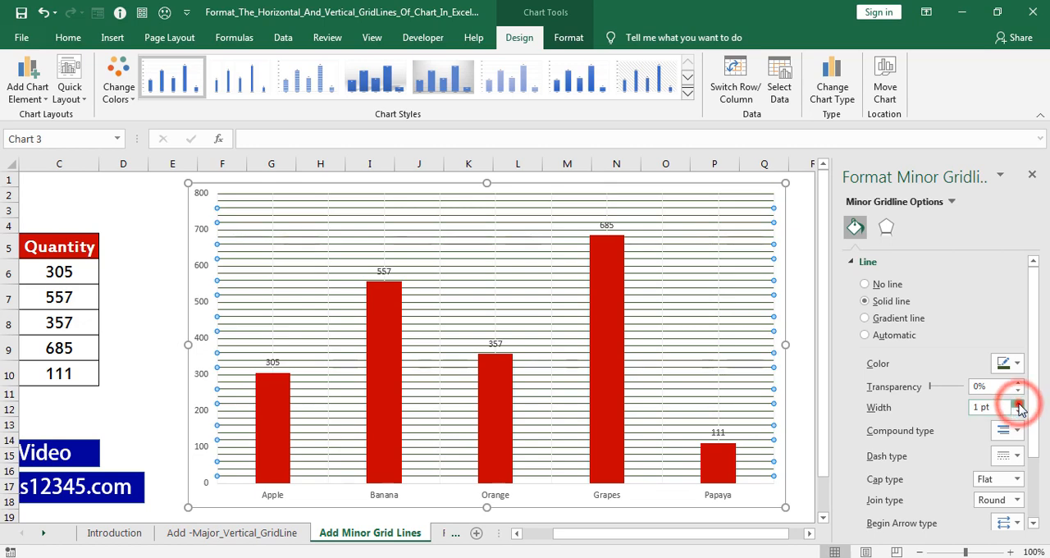
{"action": "left_click", "coordinate": [1018, 403]}
{"action": "left_click", "coordinate": [1017, 402]}
{"action": "left_click", "coordinate": [1018, 403]}
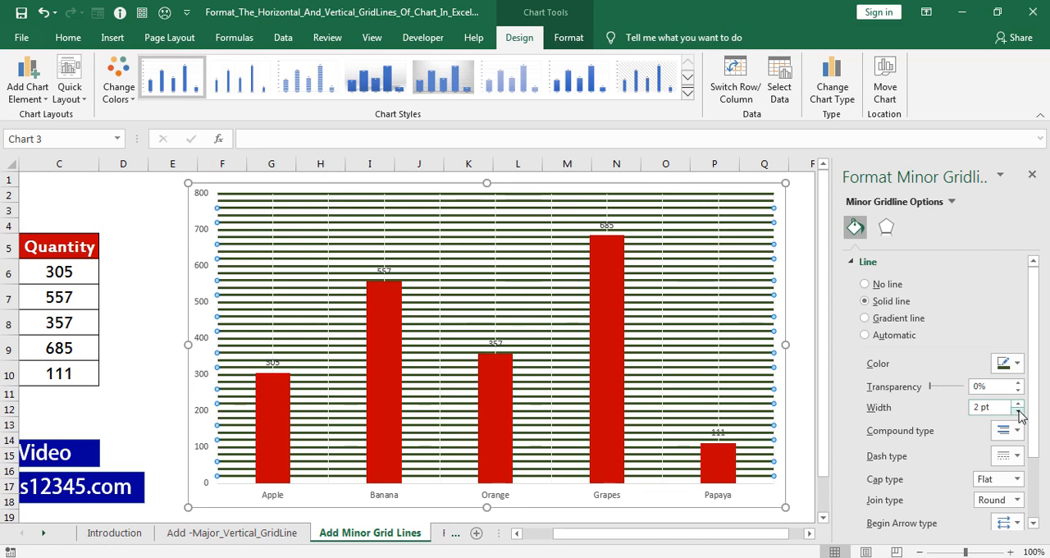
{"action": "left_click", "coordinate": [1017, 412]}
{"action": "left_click", "coordinate": [1018, 412]}
{"action": "left_click", "coordinate": [1018, 411]}
{"action": "left_click", "coordinate": [1018, 412]}
{"action": "left_click", "coordinate": [1018, 412]}
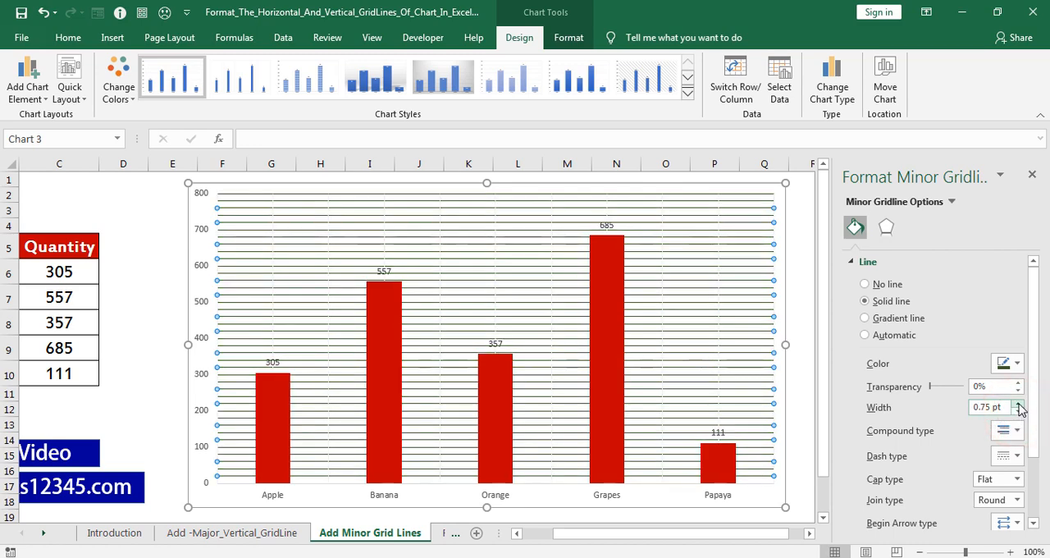
{"action": "left_click", "coordinate": [1018, 404]}
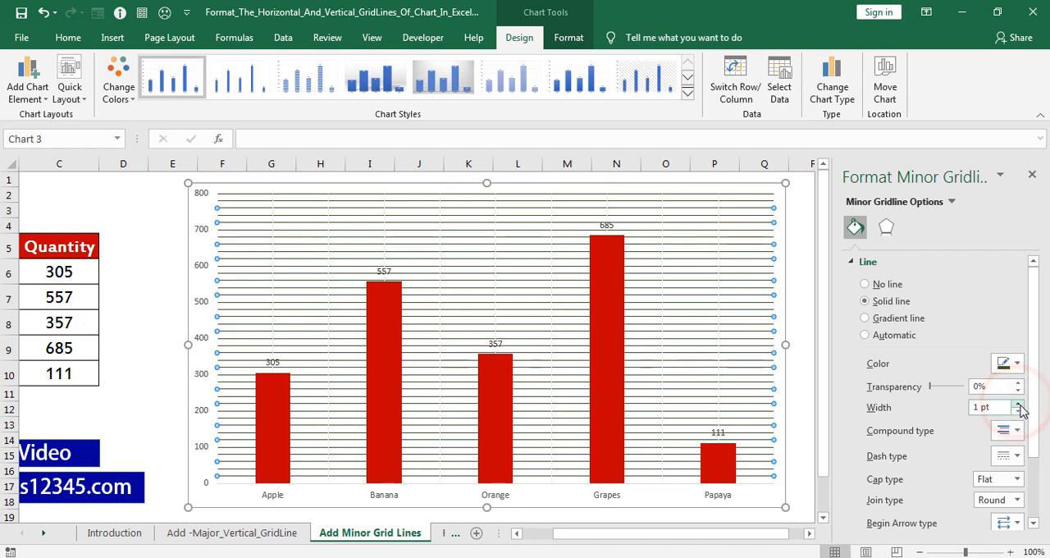
{"action": "left_click", "coordinate": [1019, 405]}
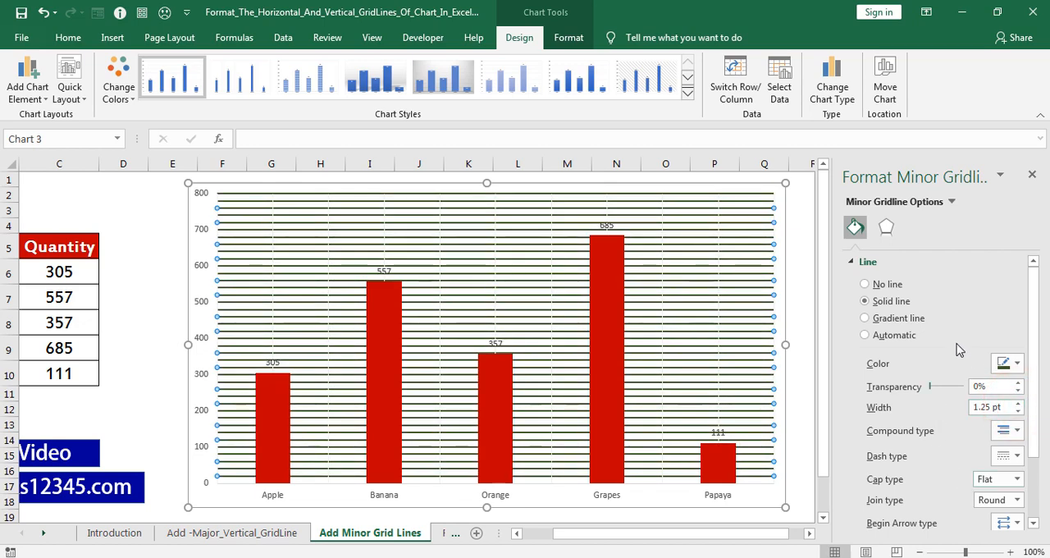
Give the minor horizontal gridlines oval arrowheads at both their beginning and end
{"action": "scroll", "coordinate": [958, 343], "scroll_direction": "down", "scroll_amount": 1}
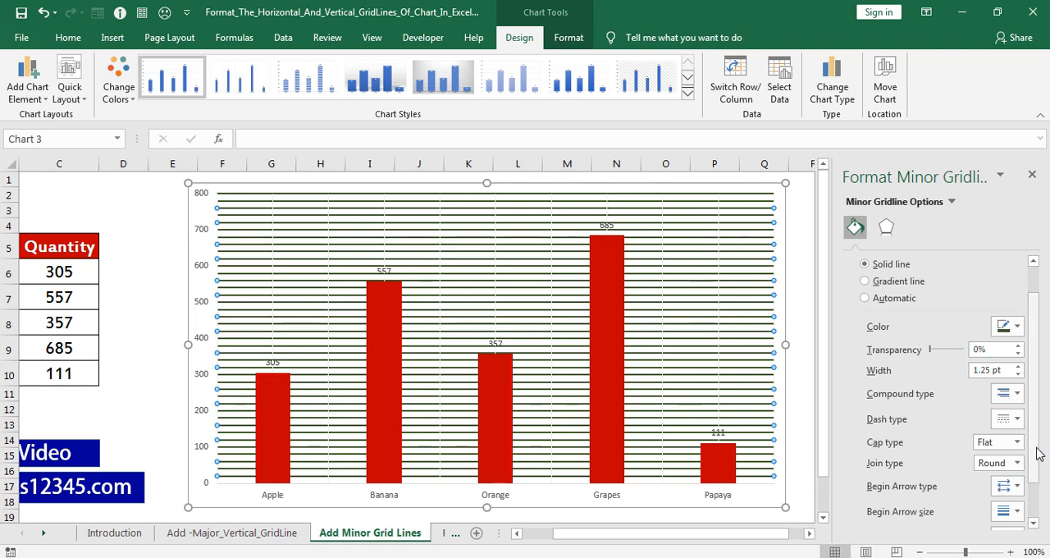
{"action": "left_click_drag", "start_coordinate": [1038, 453], "coordinate": [1040, 497]}
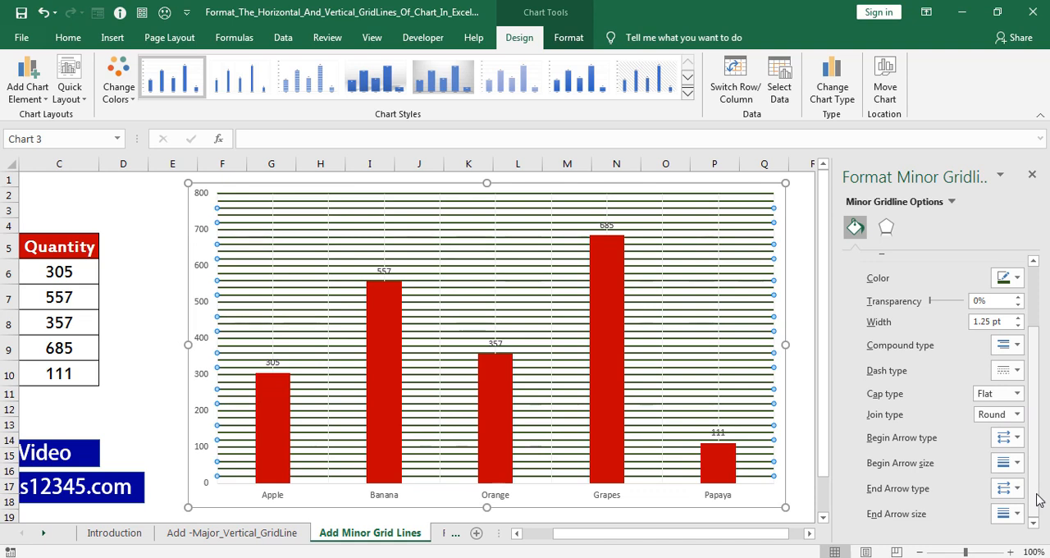
{"action": "left_click", "coordinate": [1015, 439]}
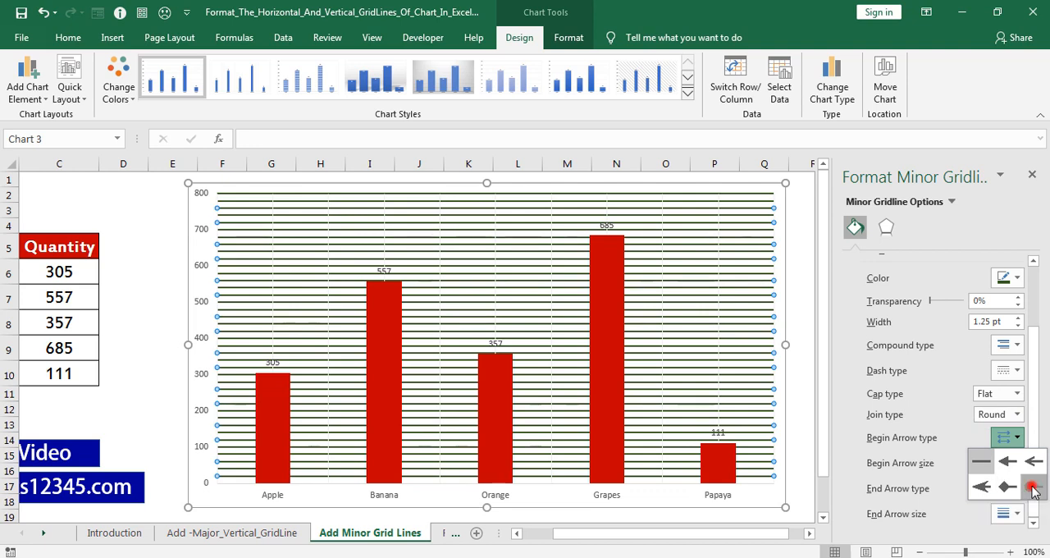
{"action": "left_click", "coordinate": [1032, 489]}
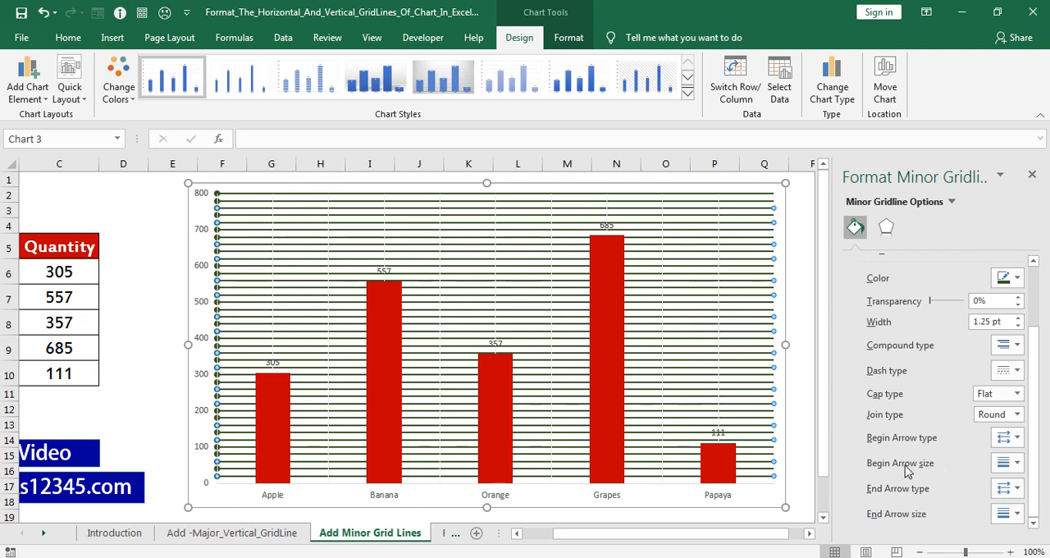
{"action": "left_click", "coordinate": [1017, 488]}
{"action": "left_click", "coordinate": [1035, 537]}
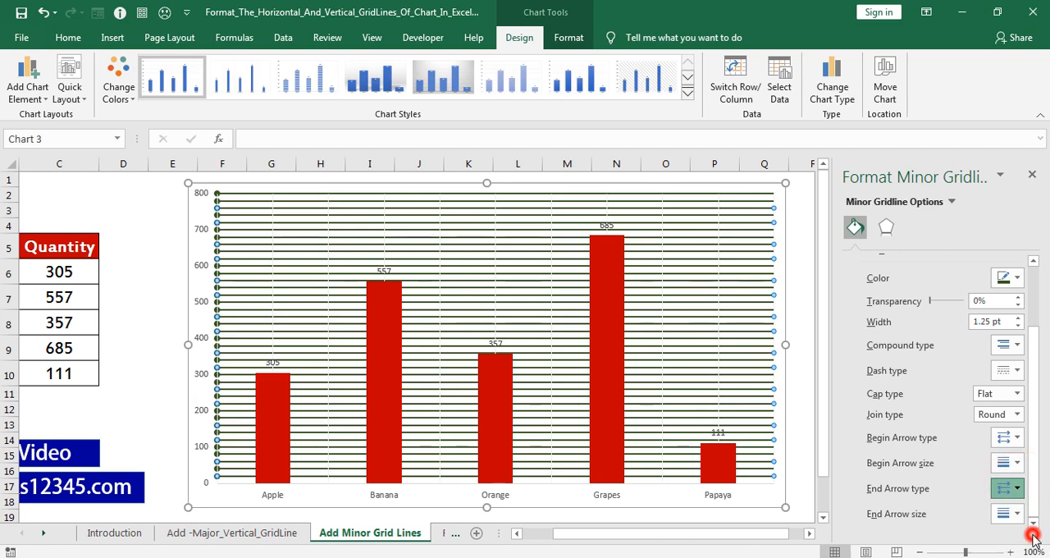
Set the minor horizontal gridlines' end arrow size to the narrow, long option and close the gridline formatting options
{"action": "left_click", "coordinate": [1018, 515]}
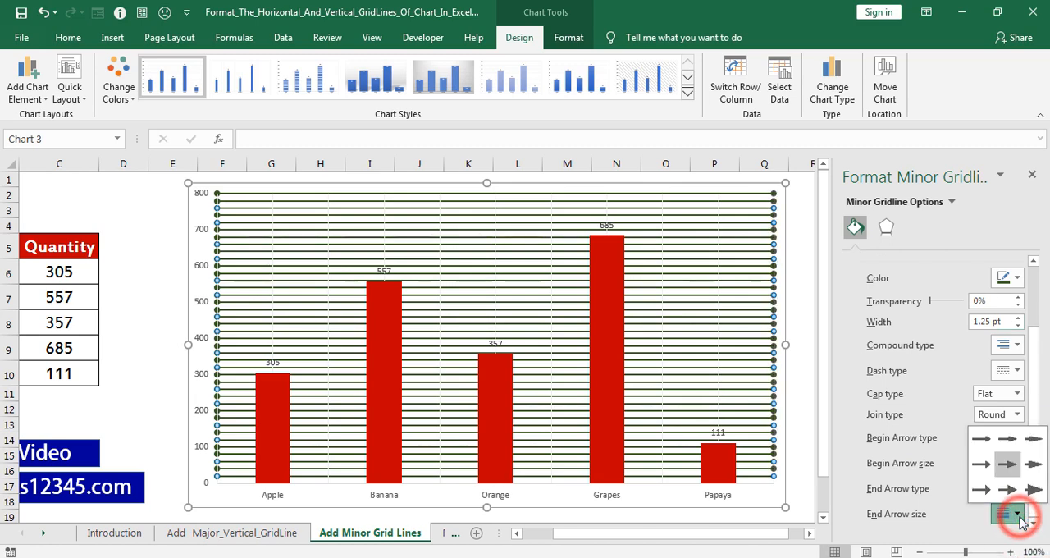
{"action": "left_click", "coordinate": [1035, 499]}
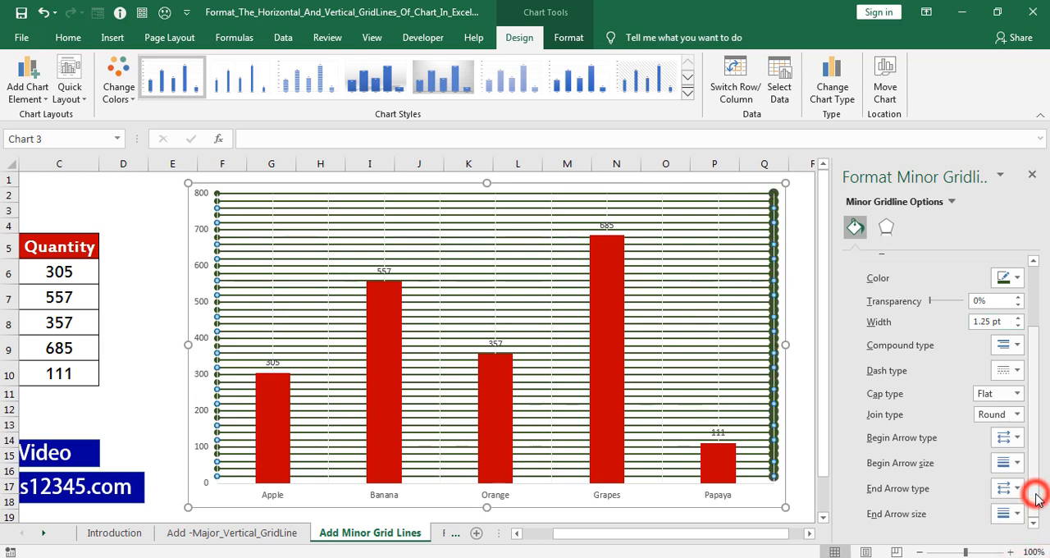
{"action": "left_click", "coordinate": [1018, 515]}
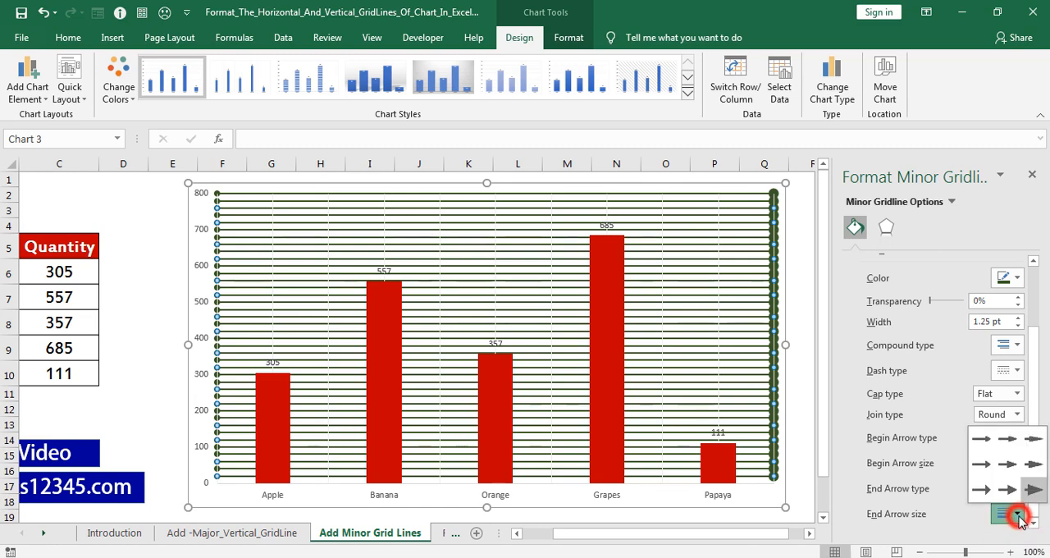
{"action": "left_click", "coordinate": [1035, 444]}
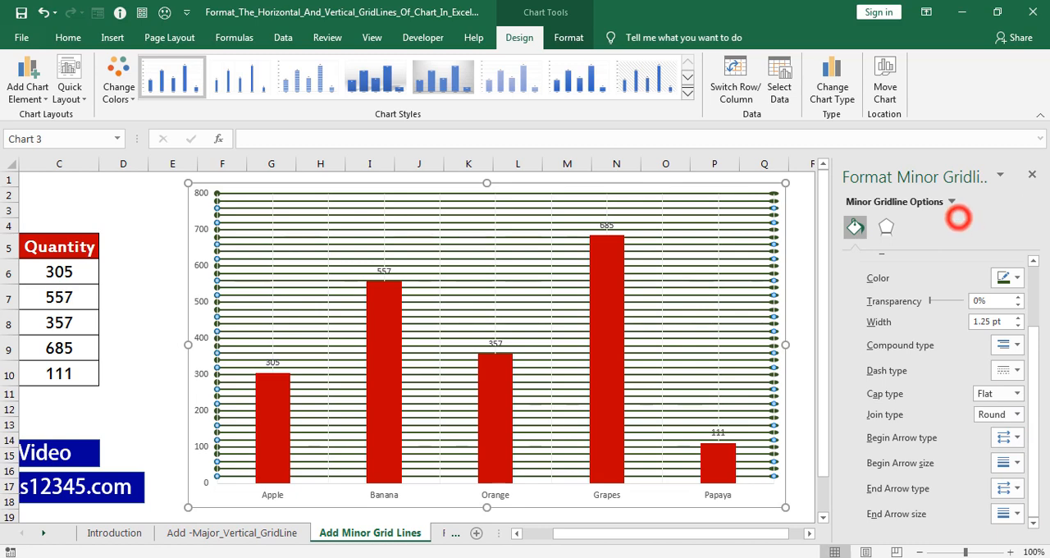
{"action": "left_click", "coordinate": [1031, 174]}
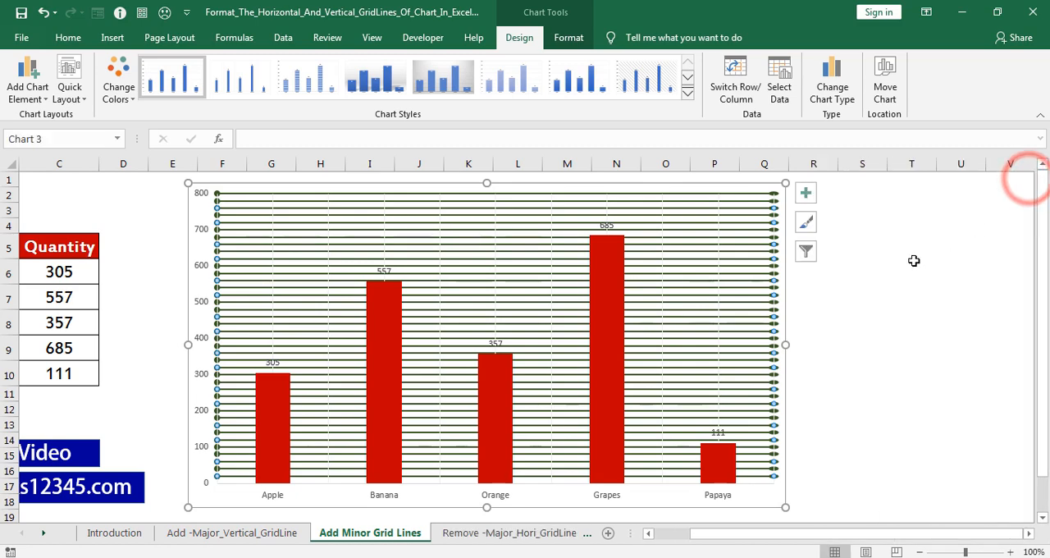
{"action": "left_click", "coordinate": [882, 338]}
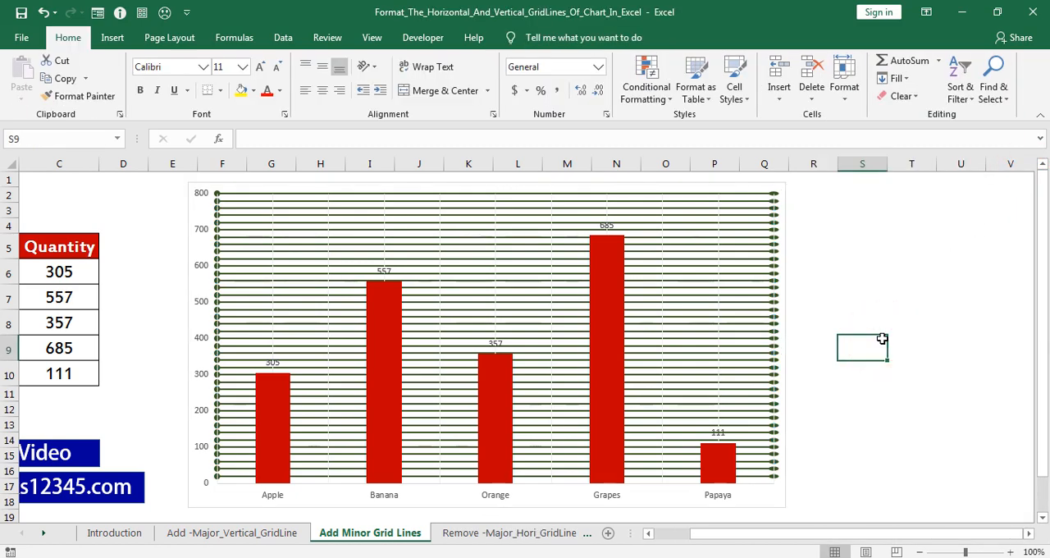